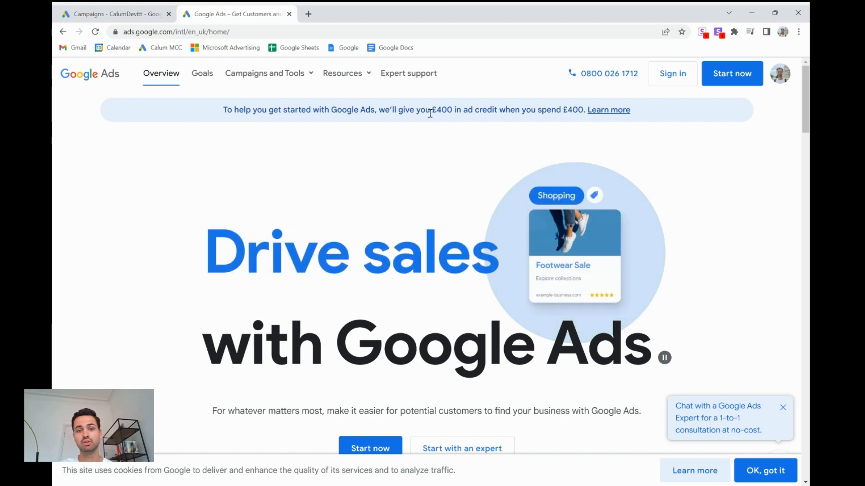
Start signing up for a new Google Ads account and submit the prefilled business name
drag(431, 110, 454, 112)
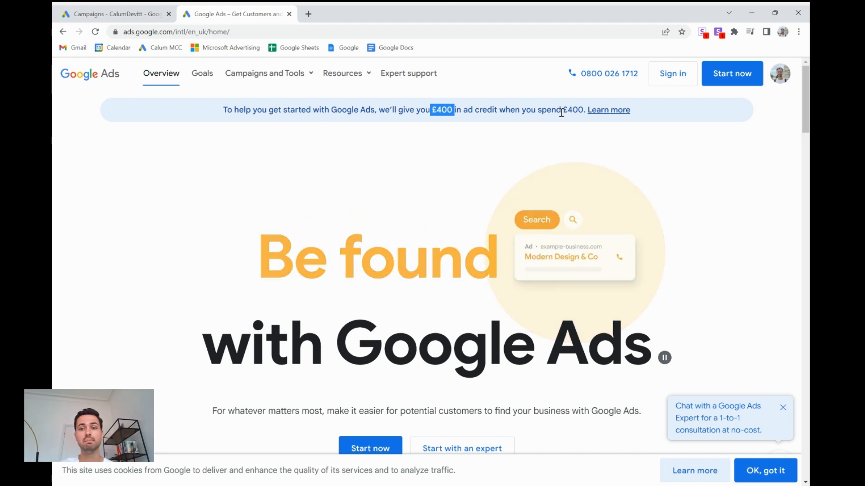
click(731, 85)
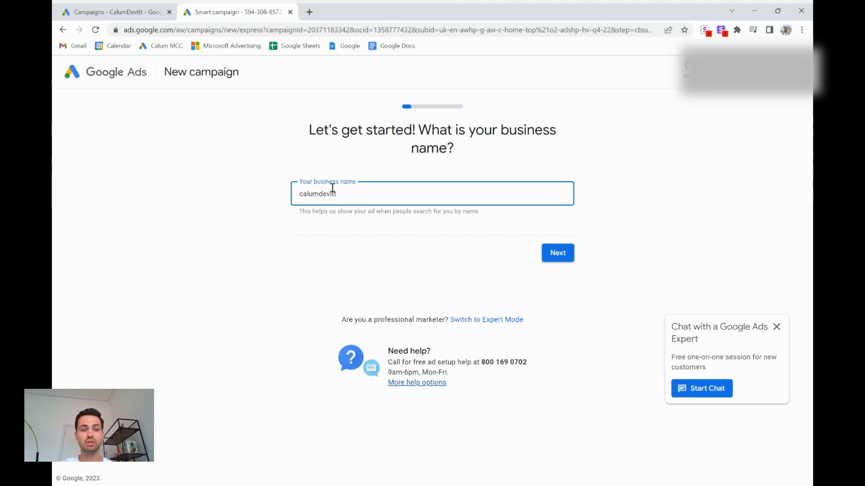
click(565, 257)
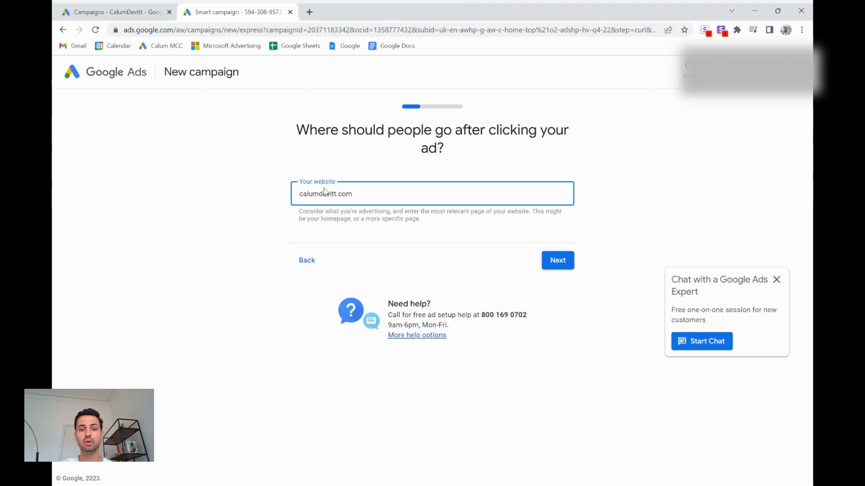
Confirm the website and its landing page, and set the main advertising goal to "Get more website sales or leads"
click(553, 261)
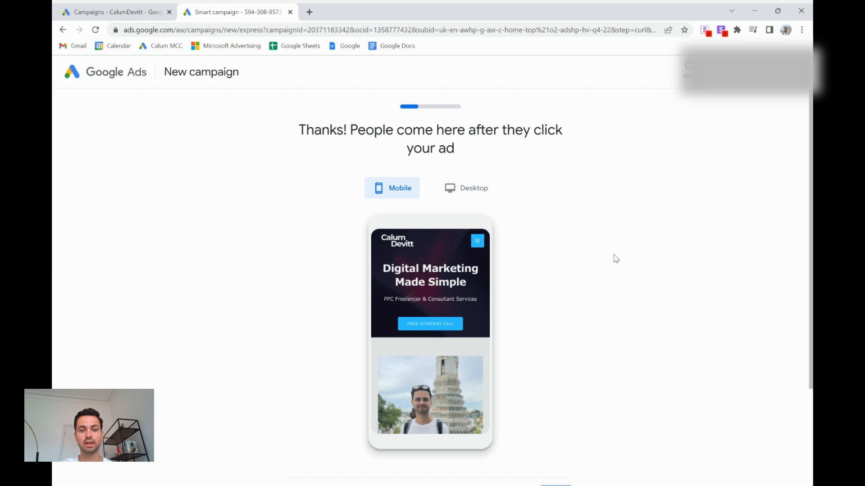
scroll(616, 260, down, 2)
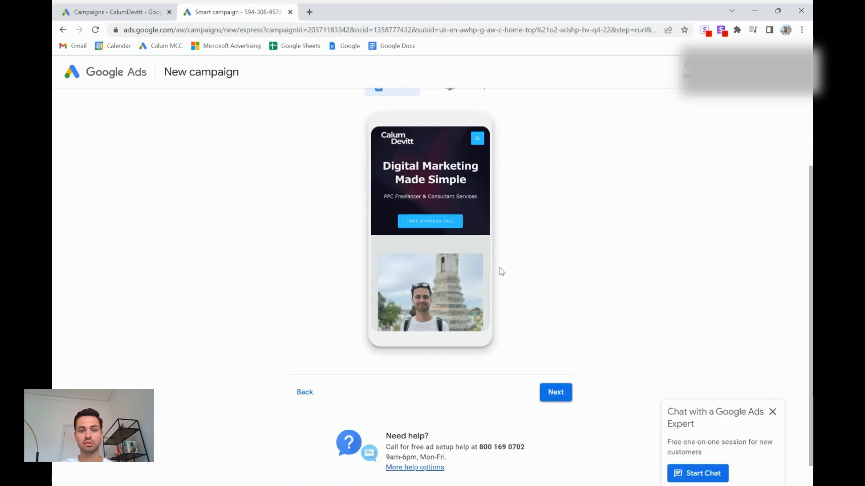
click(560, 391)
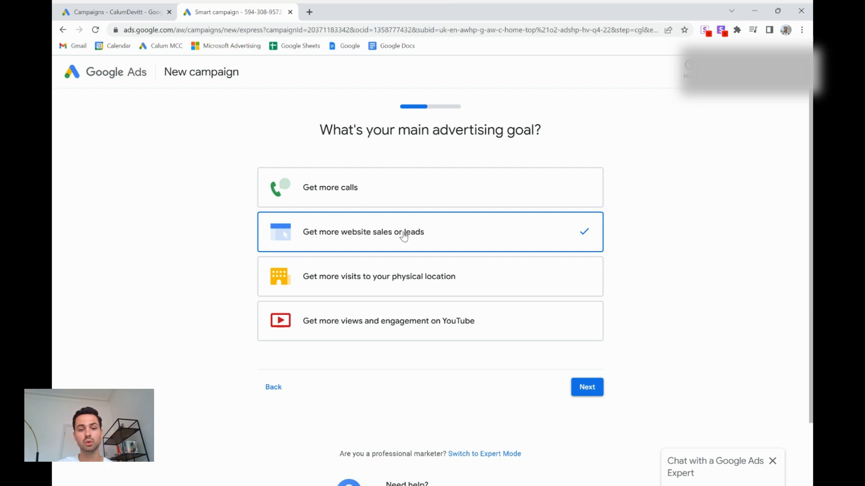
click(586, 388)
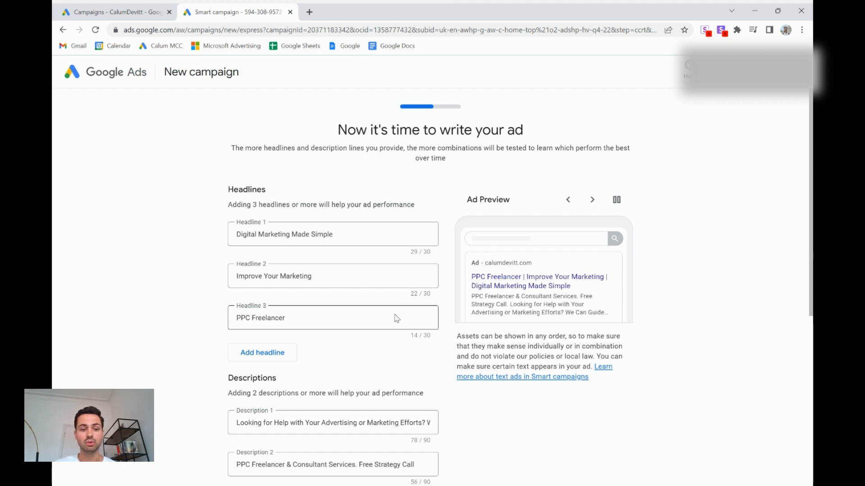
Review the suggested headlines and descriptions, disable the call button in the ad, and continue to keyword themes
scroll(415, 290, down, 5)
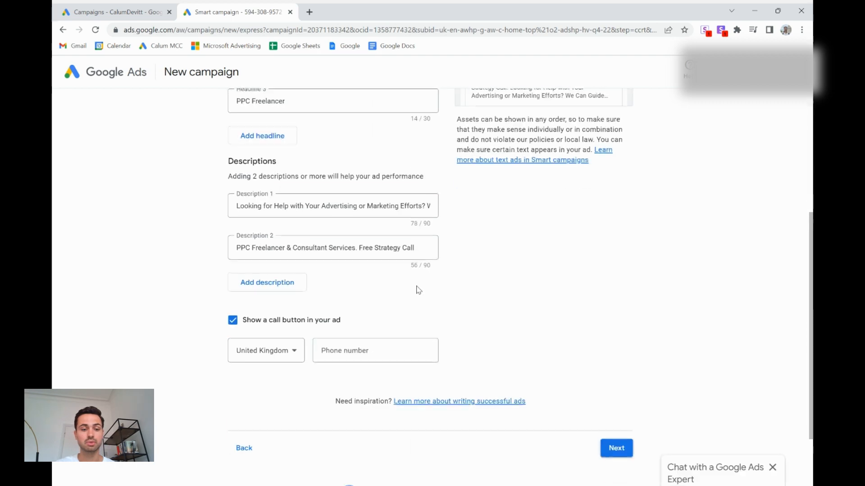
scroll(417, 290, up, 5)
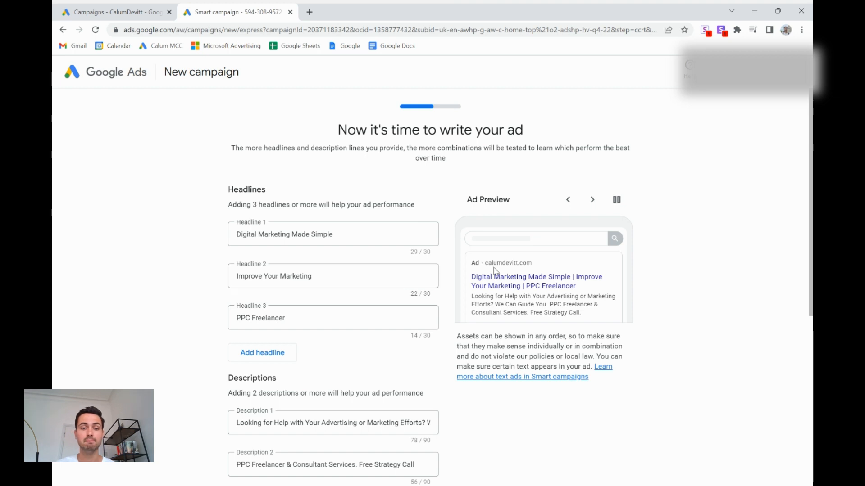
scroll(607, 275, down, 2)
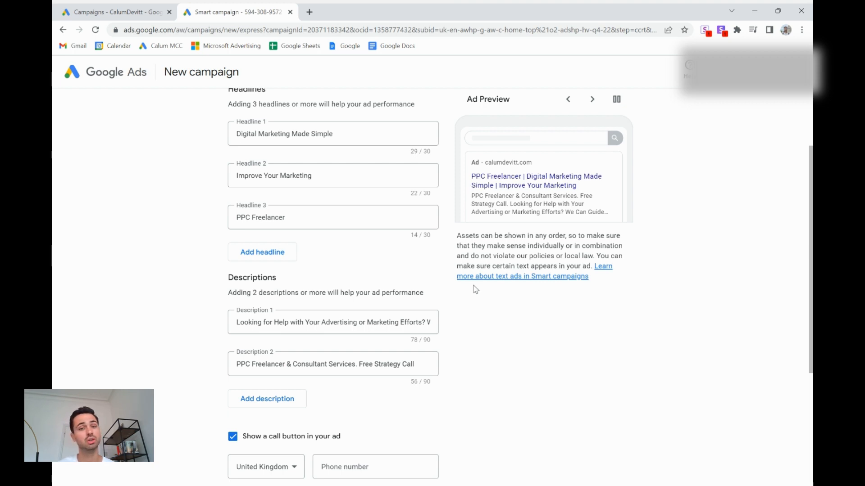
scroll(403, 251, up, 3)
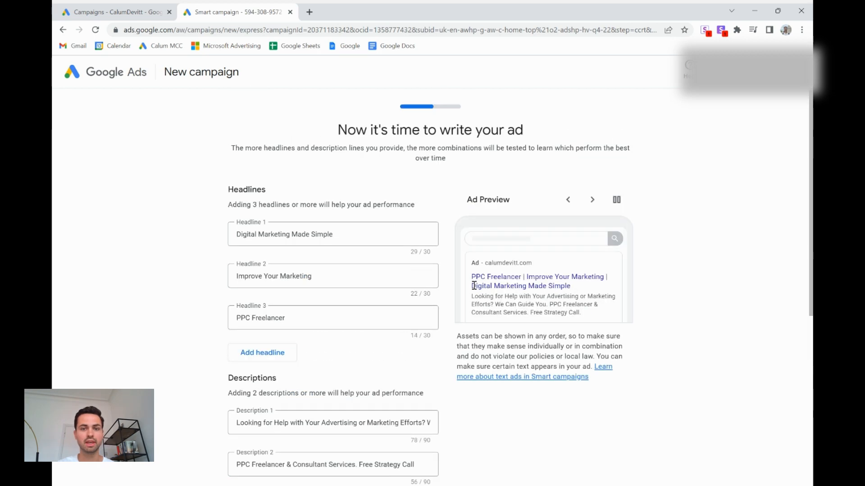
scroll(343, 309, down, 6)
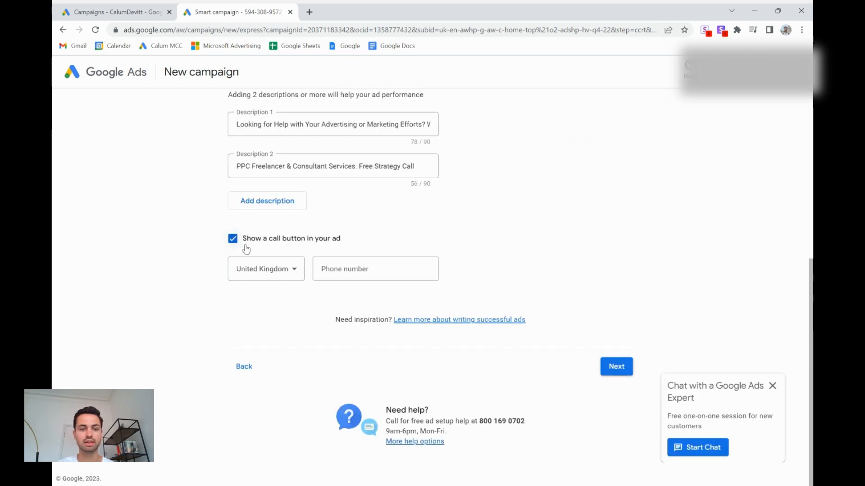
click(233, 238)
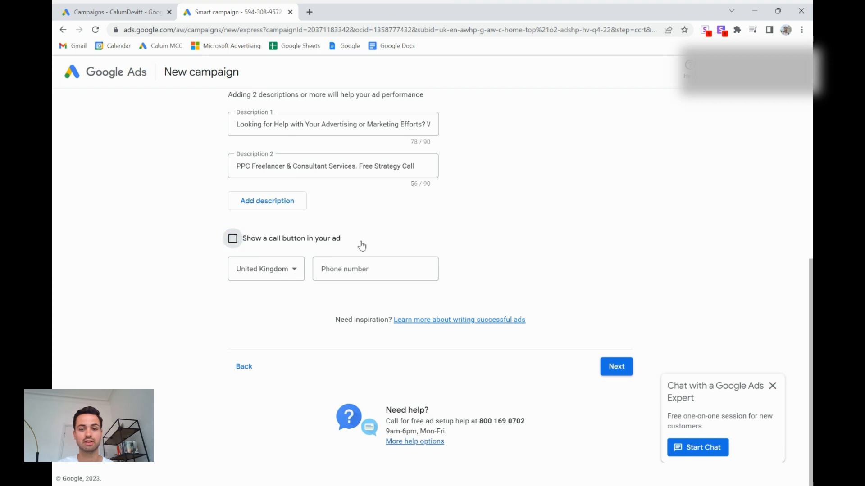
click(619, 367)
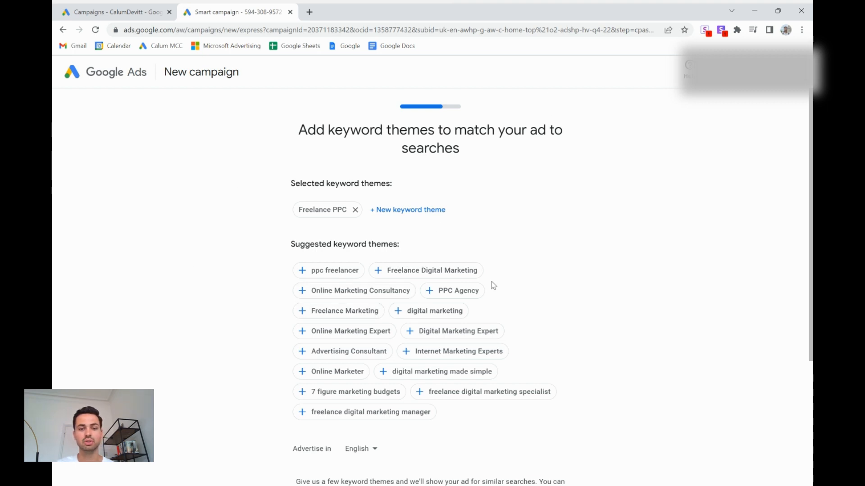
Accept the keyword theme "Freelance PPC" and United Kingdom as the advertising location
scroll(485, 293, down, 4)
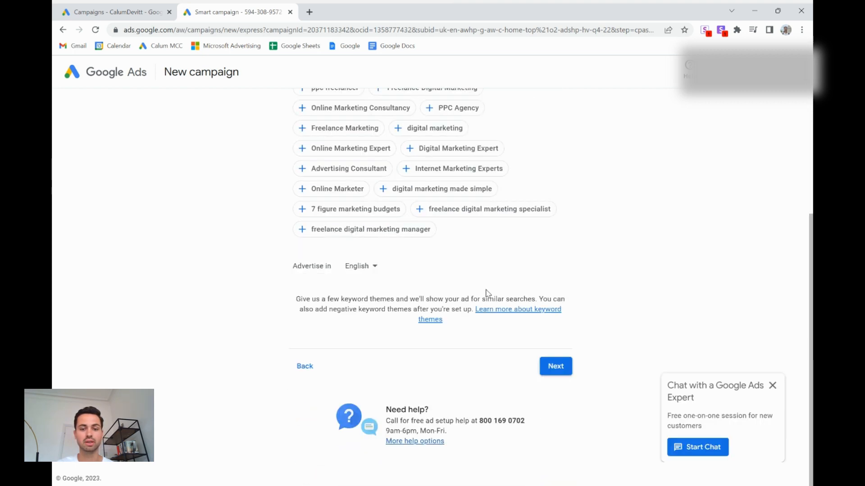
click(561, 366)
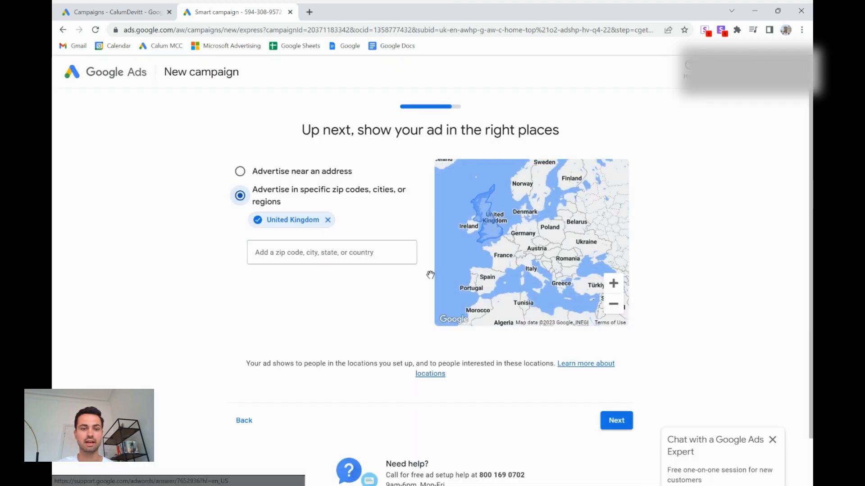
click(617, 422)
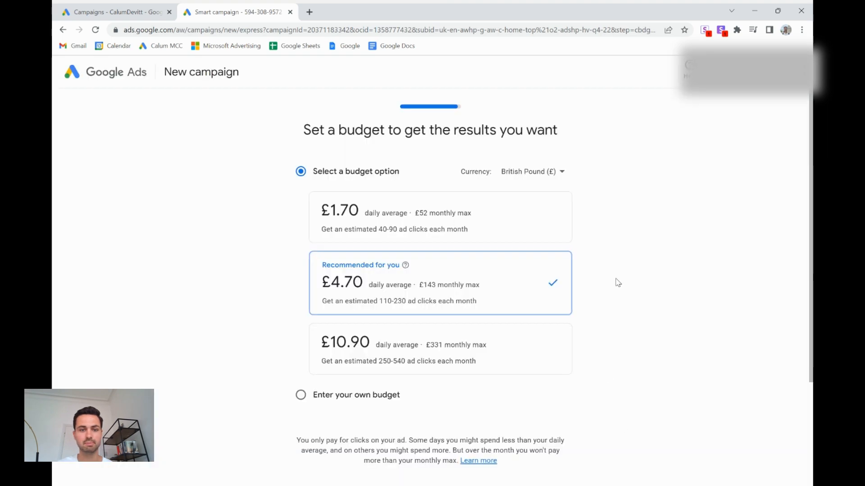
Accept the recommended £4.70 daily average budget and review the campaign summary, continuing to the payment details
scroll(635, 276, down, 2)
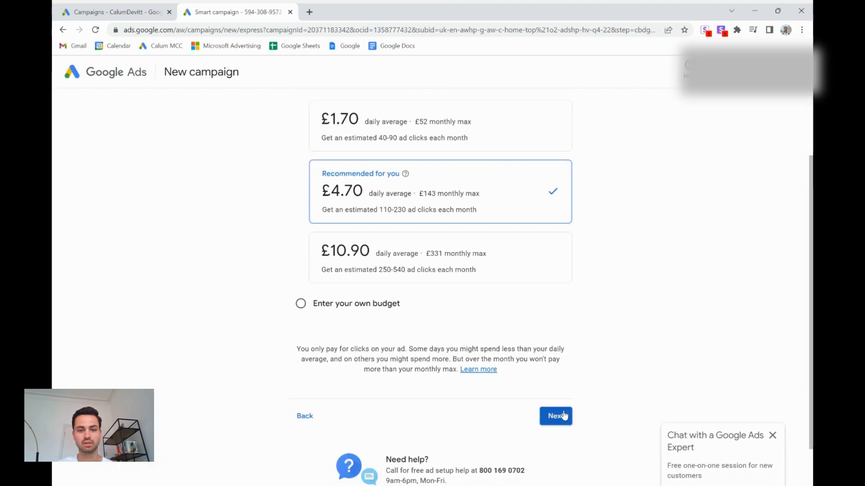
click(564, 415)
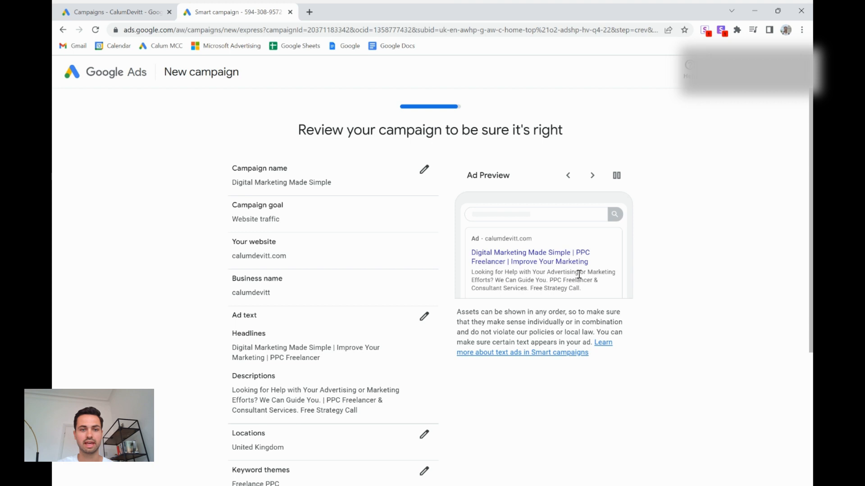
scroll(578, 274, down, 3)
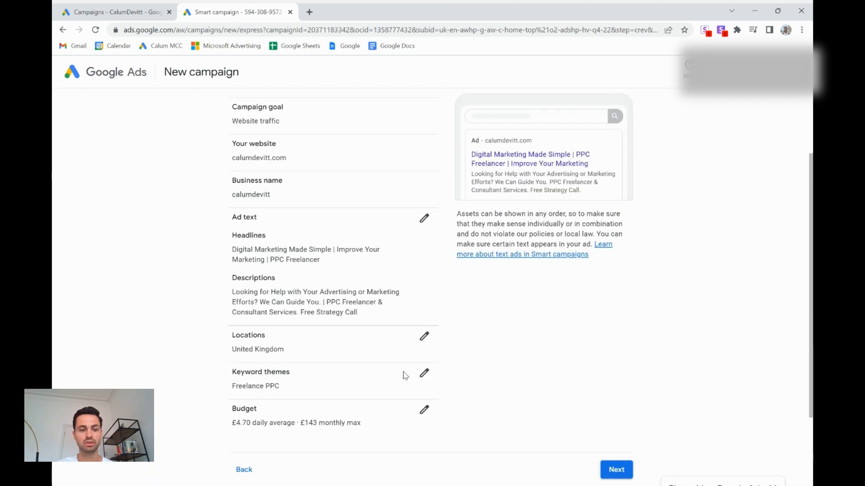
scroll(516, 256, down, 3)
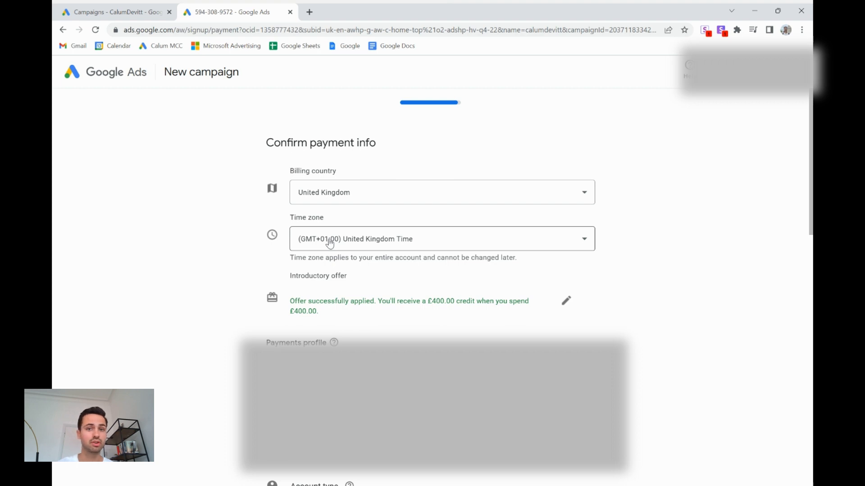
Switch to the existing account's campaigns overview and examine the available tools and the first campaign's status options
click(110, 9)
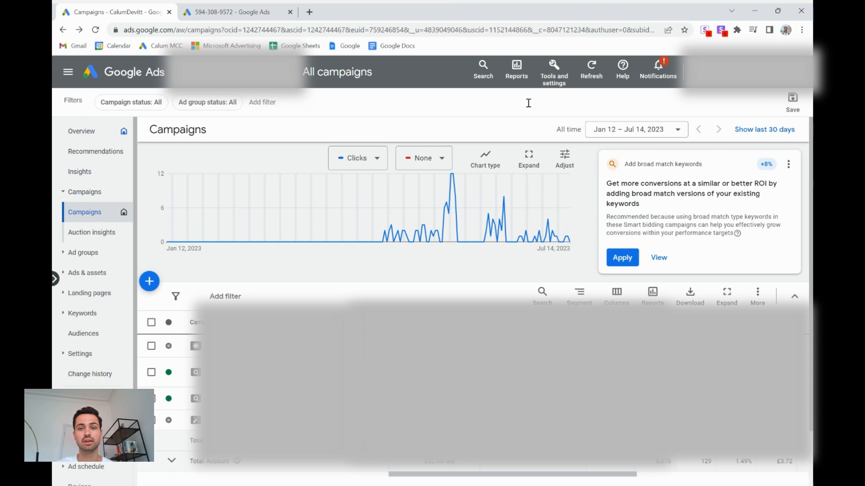
click(563, 85)
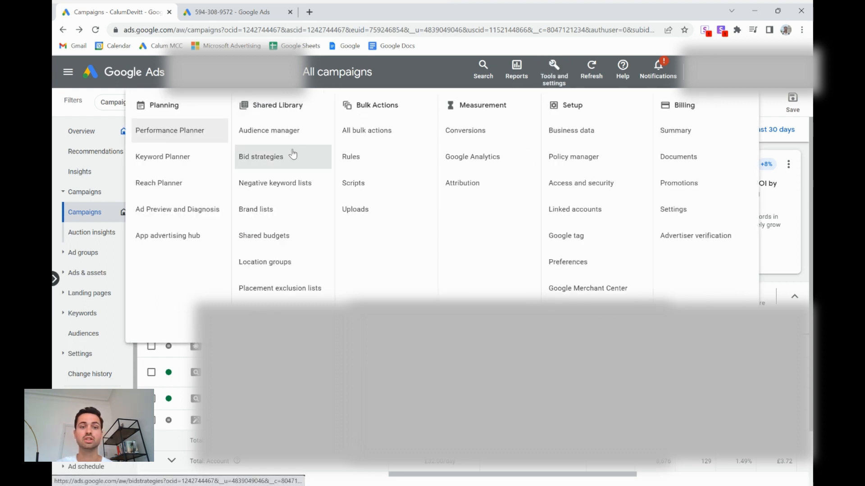
click(554, 72)
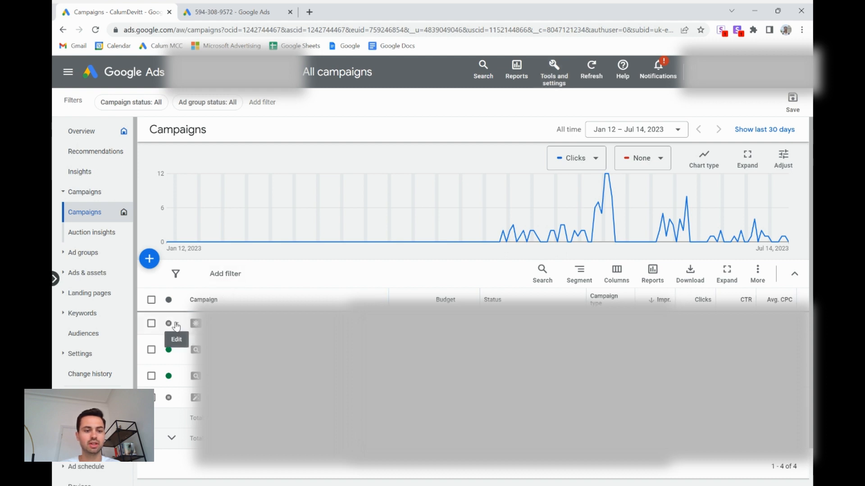
click(177, 325)
click(187, 358)
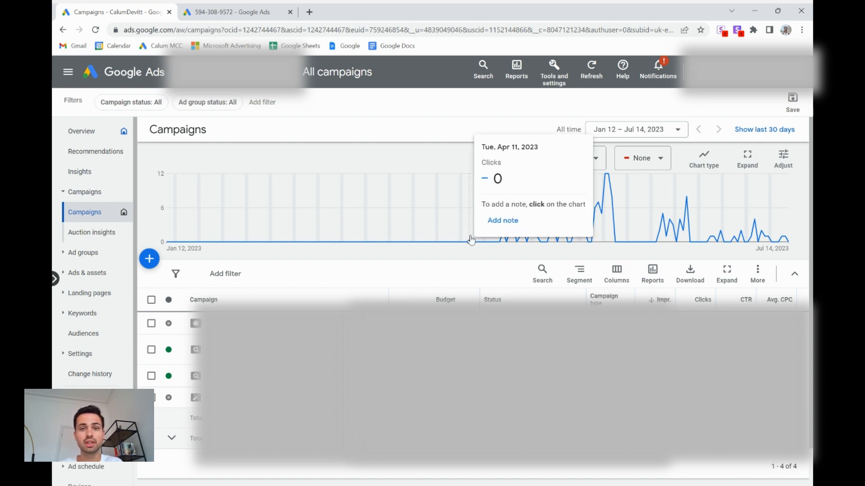
Start a new conversion action of the Website kind from the account's conversions summary
click(560, 88)
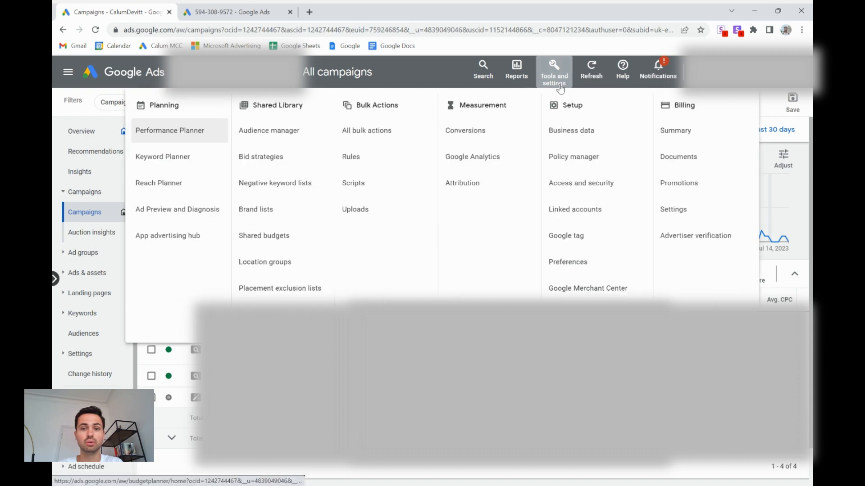
click(455, 130)
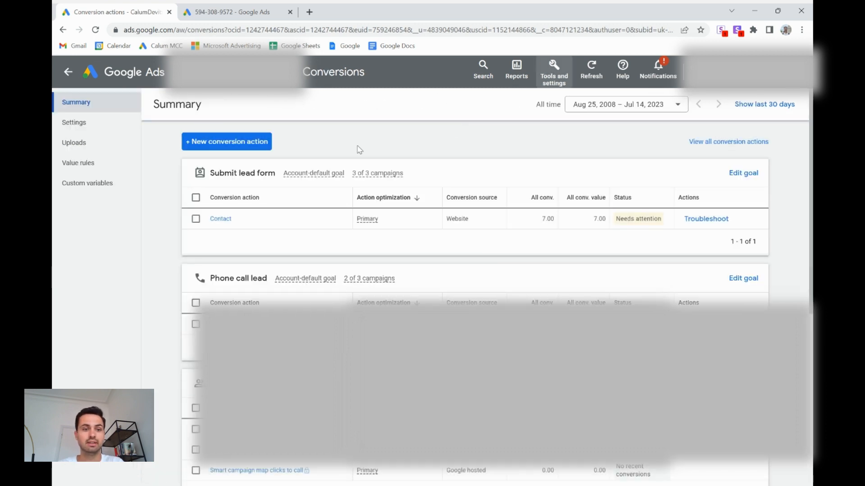
click(242, 146)
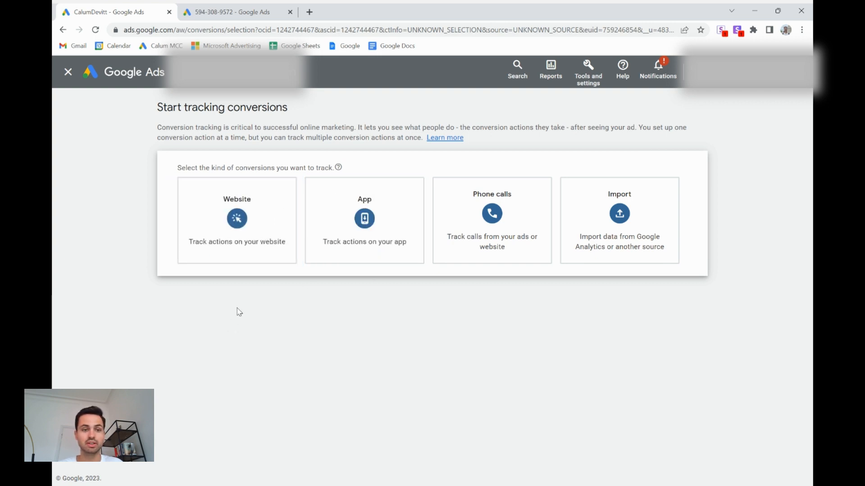
click(250, 218)
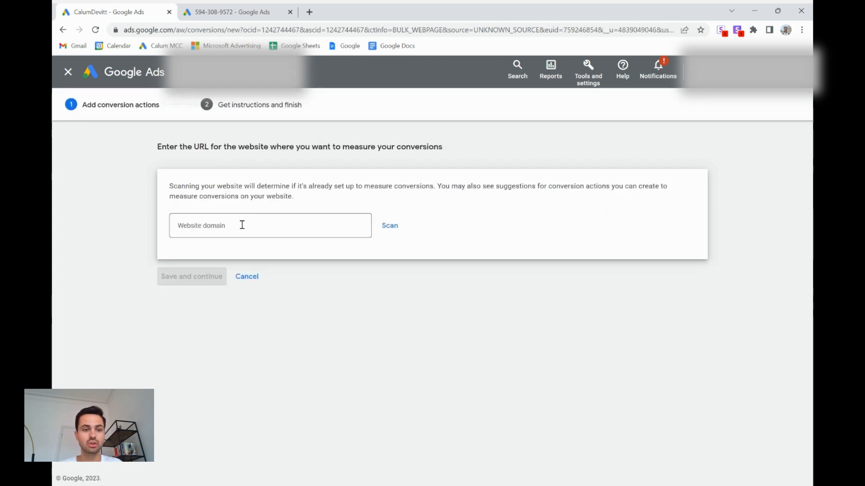
Enter the business's website domain for measuring conversions and scan it
click(240, 225)
text(calumd)
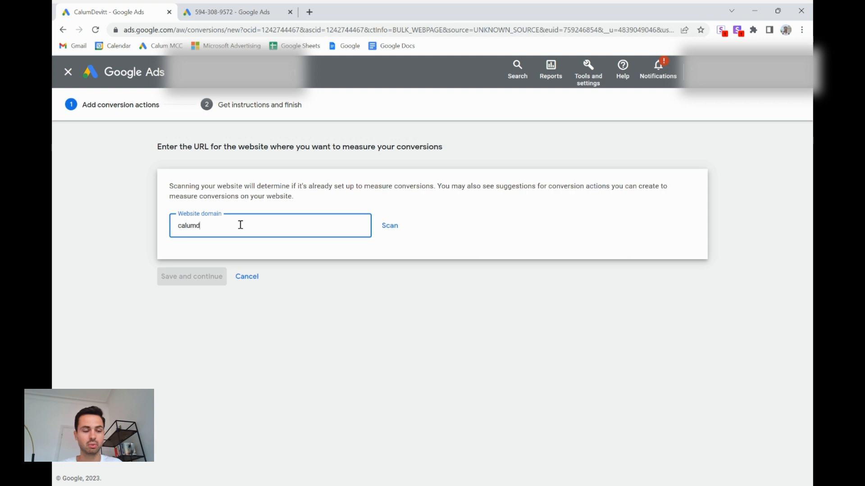
text(evitt.com)
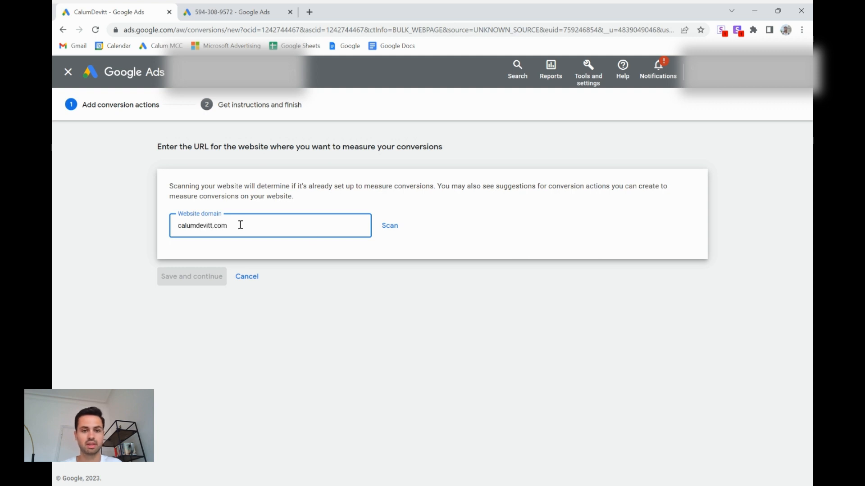
click(391, 230)
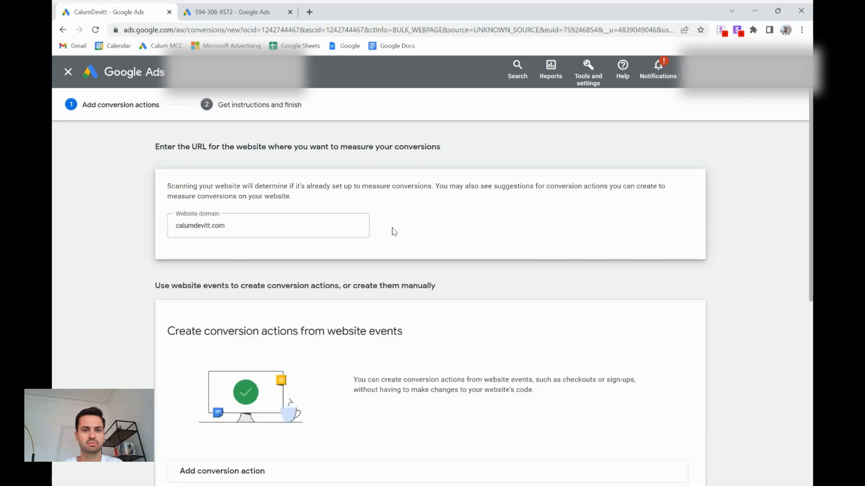
Look at the conversion goal categories for creating a conversion action from website events
scroll(392, 231, down, 2)
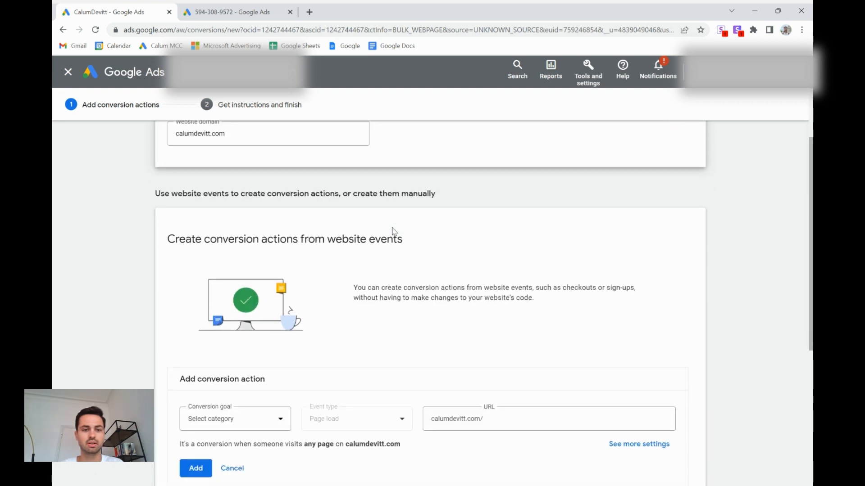
scroll(393, 230, down, 1)
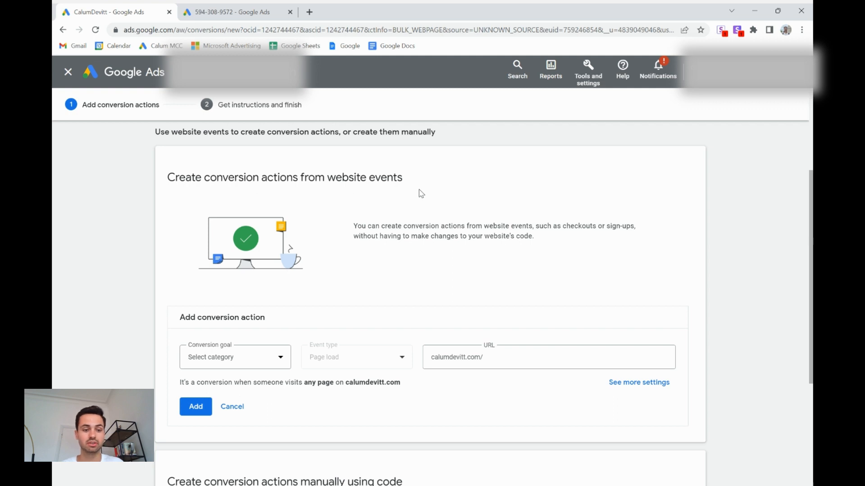
click(268, 362)
click(361, 295)
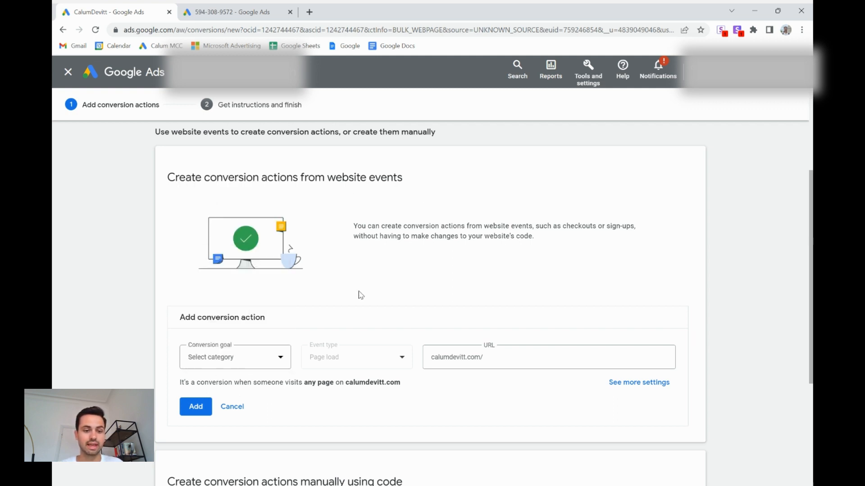
Add a Submit lead form conversion action for the website's URL ending in thank-you, and save it to continue to the instructions
click(264, 365)
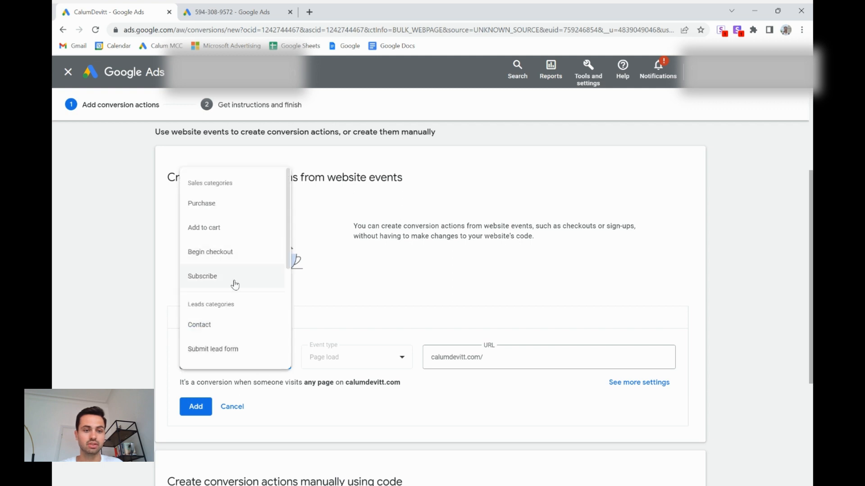
scroll(231, 295, down, 1)
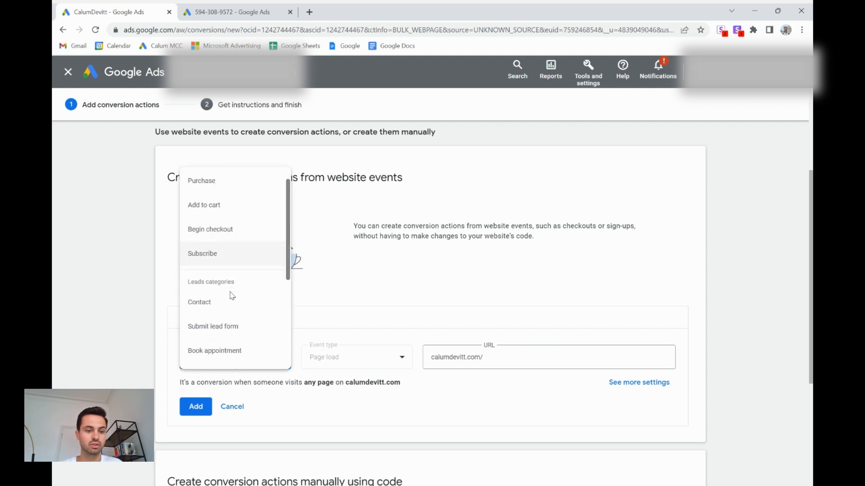
click(235, 307)
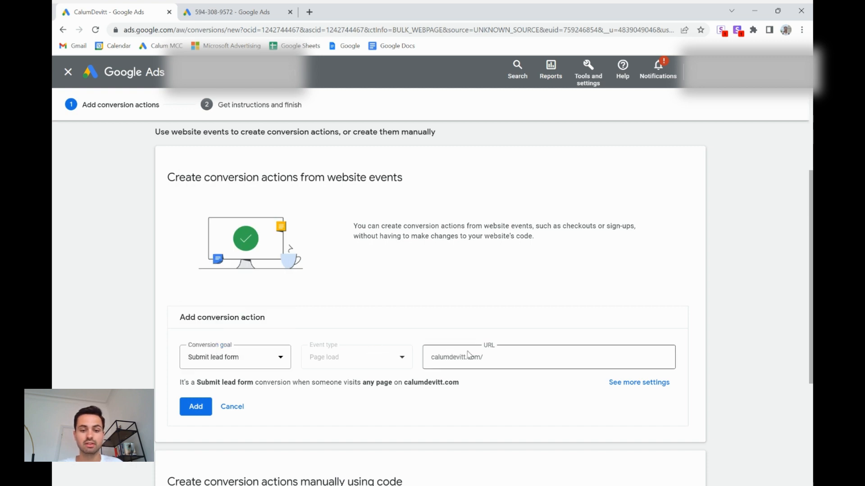
click(509, 358)
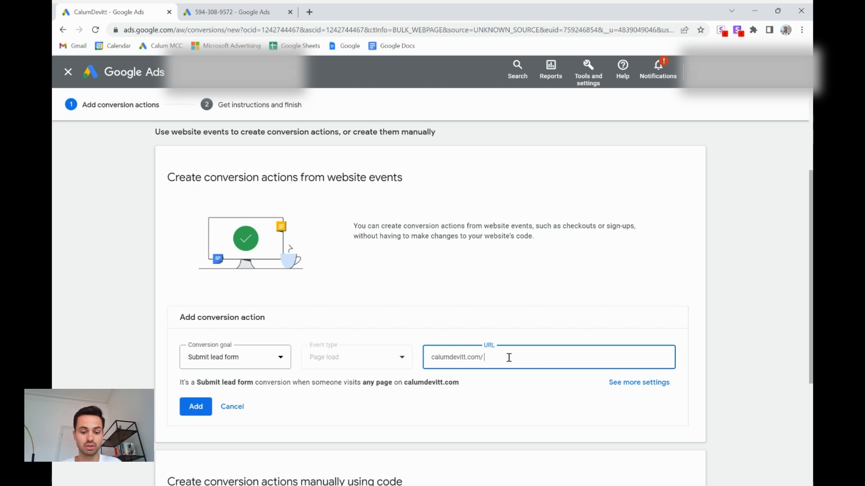
text(thank-you)
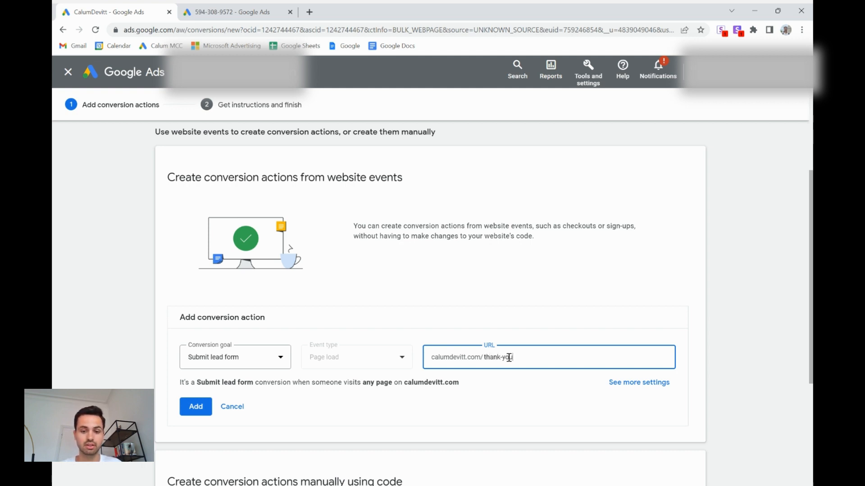
click(196, 407)
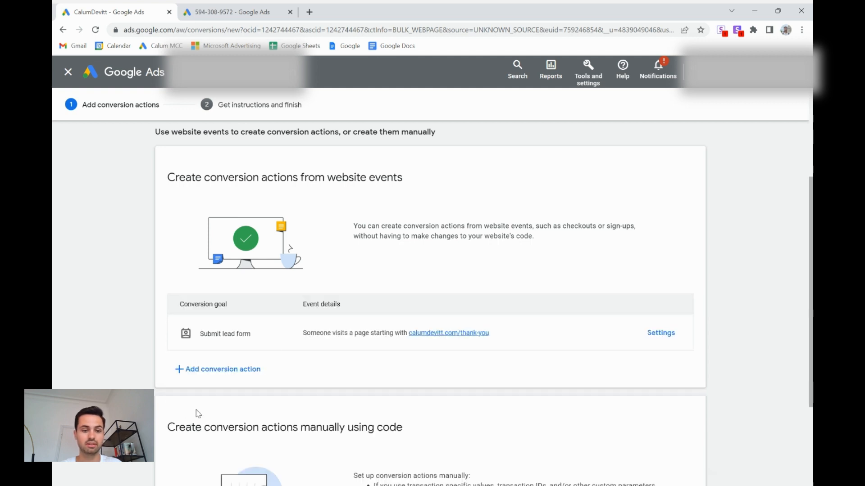
scroll(413, 304, down, 3)
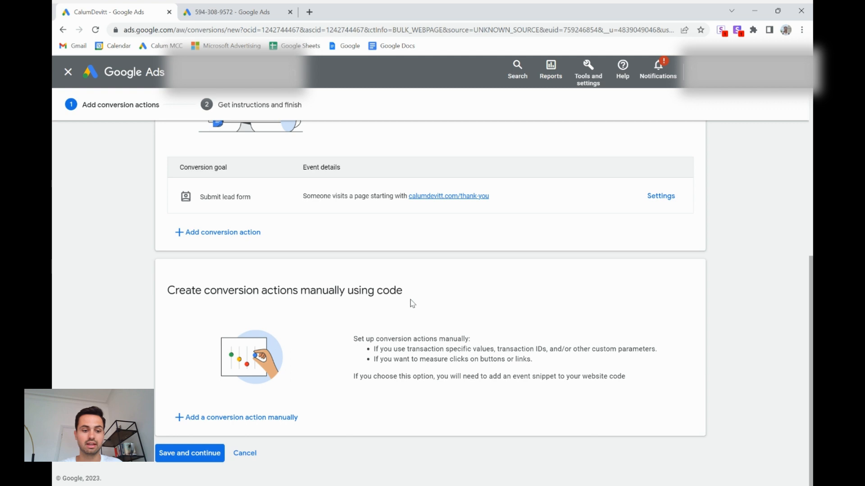
click(189, 453)
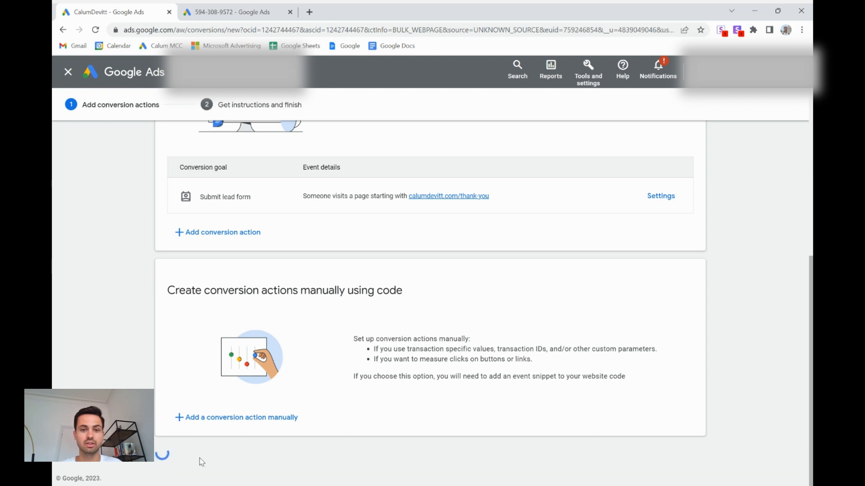